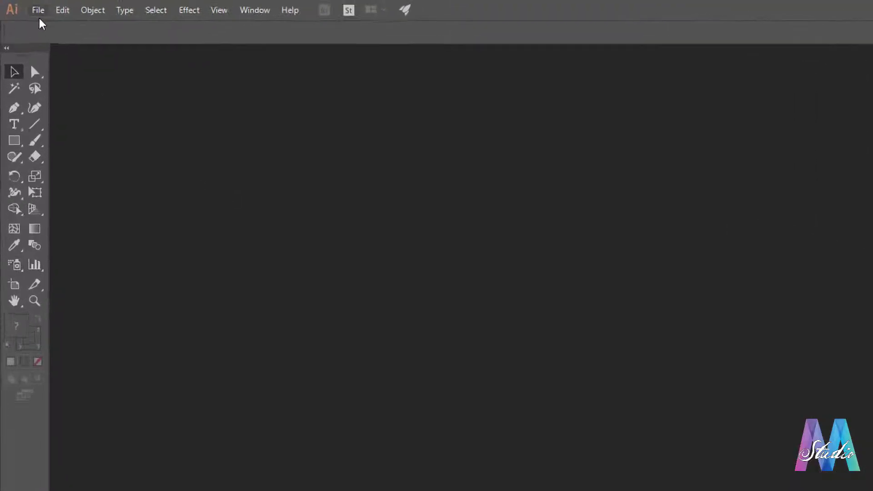
Create a new document from the A4 preset (210 × 297 mm, CMYK).
{"action": "left_click", "coordinate": [48, 15]}
{"action": "left_click", "coordinate": [64, 29]}
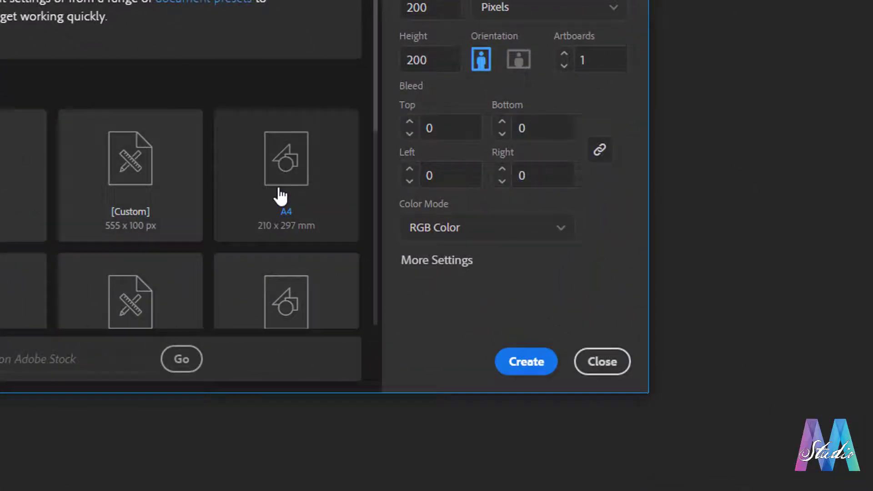
{"action": "left_click", "coordinate": [291, 199]}
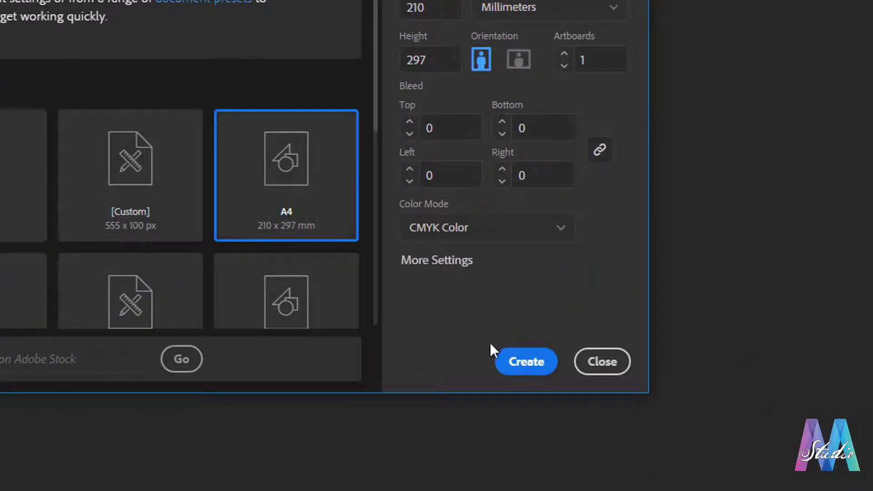
{"action": "left_click", "coordinate": [535, 369]}
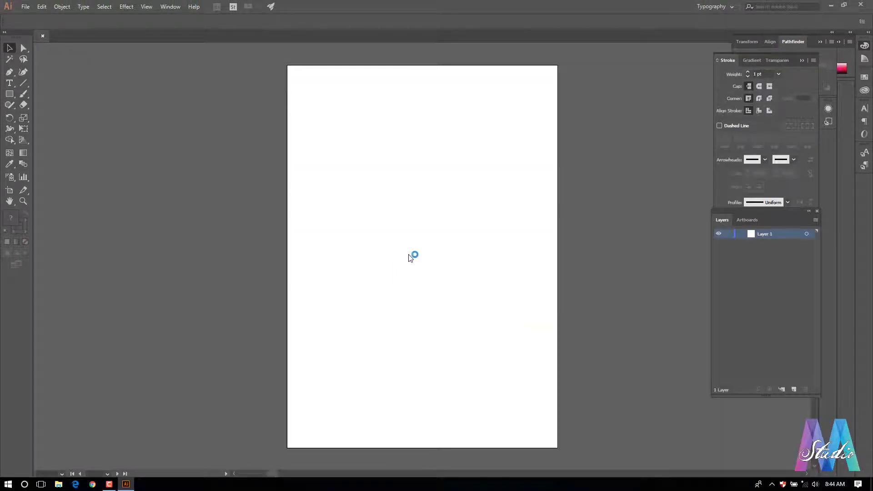
Draw a large circle near the centre of the A4 artboard with the Ellipse tool.
{"action": "left_click", "coordinate": [417, 233]}
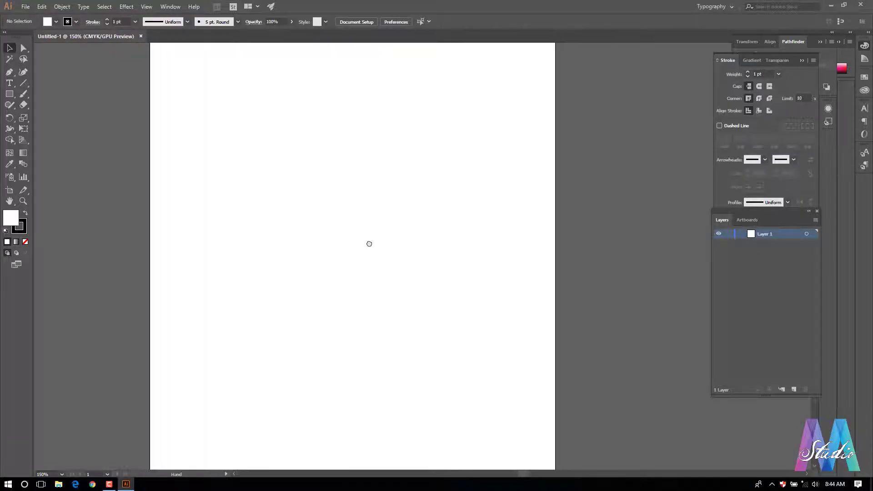
{"action": "left_click", "coordinate": [375, 250], "text": "alt"}
{"action": "mouse_move", "coordinate": [380, 242]}
{"action": "left_mouse_down"}
{"action": "mouse_move", "coordinate": [340, 205]}
{"action": "mouse_move", "coordinate": [208, 199]}
{"action": "left_mouse_up"}
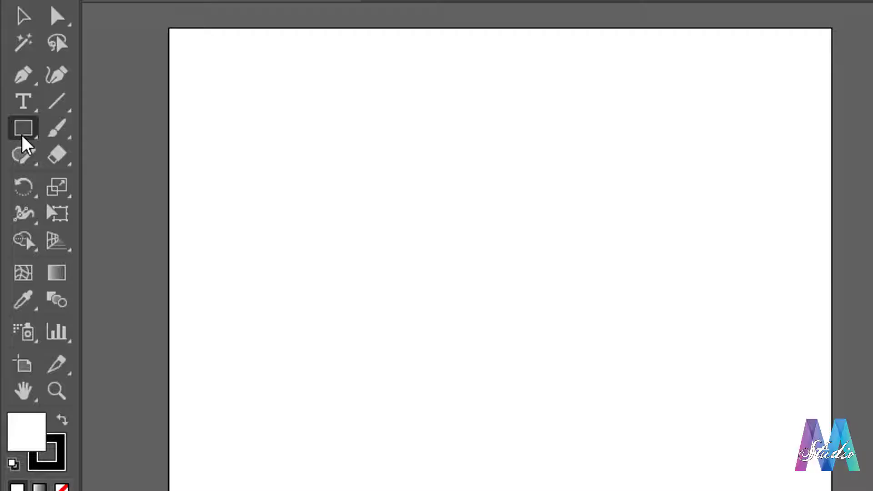
{"action": "left_click", "coordinate": [9, 94]}
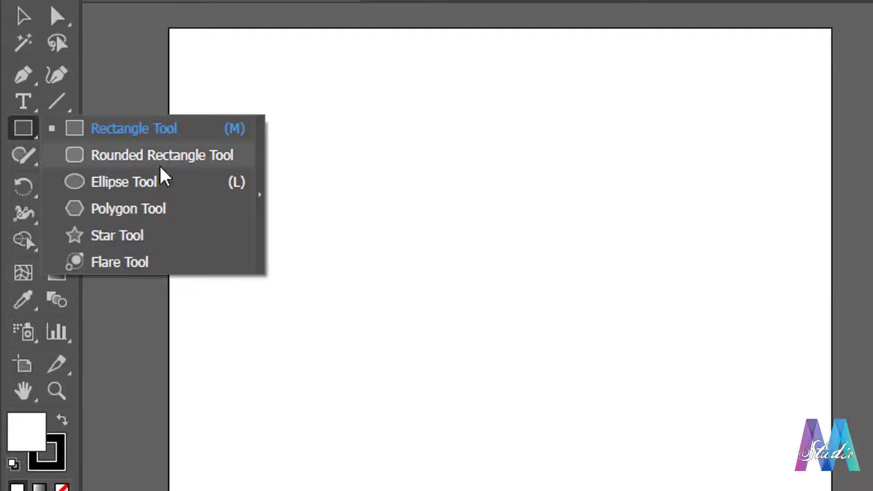
{"action": "left_click", "coordinate": [120, 183]}
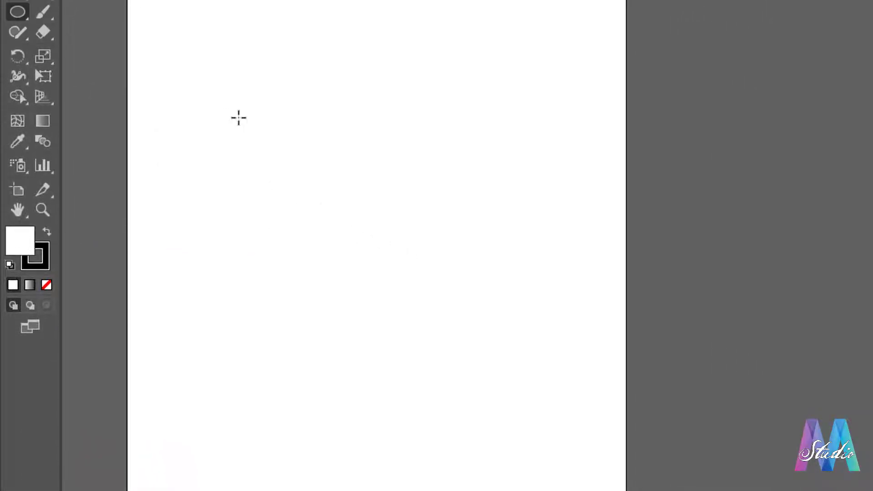
{"action": "mouse_move", "coordinate": [252, 185]}
{"action": "left_mouse_down"}
{"action": "mouse_move", "coordinate": [363, 326]}
{"action": "mouse_move", "coordinate": [497, 449]}
{"action": "left_mouse_up"}
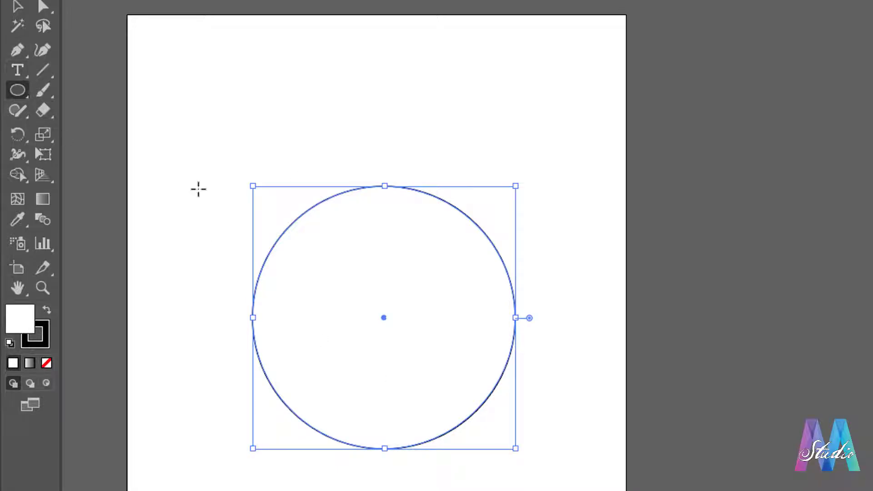
Type 'STUDENT PROJECT' along the circle's outline with the Type on a Path tool.
{"action": "left_click", "coordinate": [16, 72]}
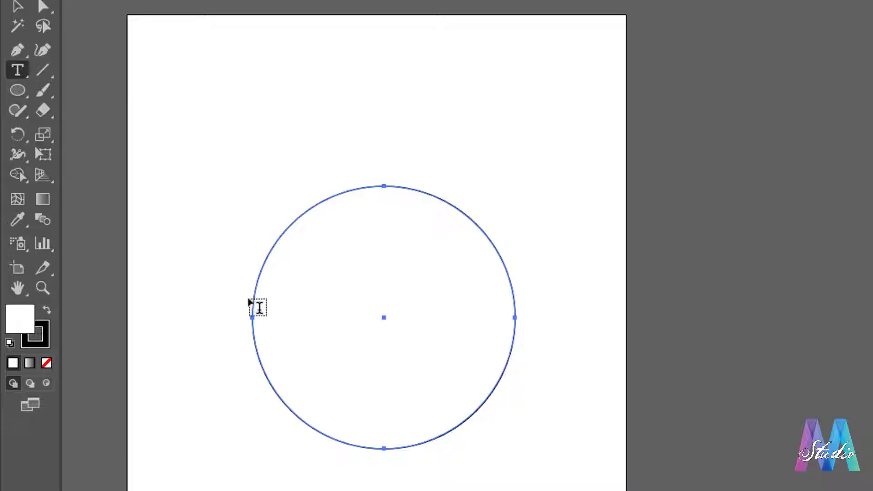
{"action": "left_click", "coordinate": [16, 69]}
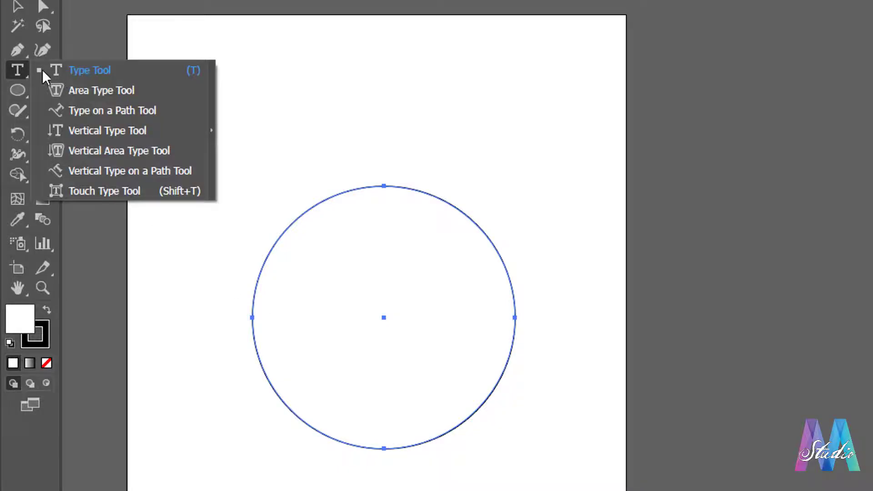
{"action": "left_click", "coordinate": [127, 114]}
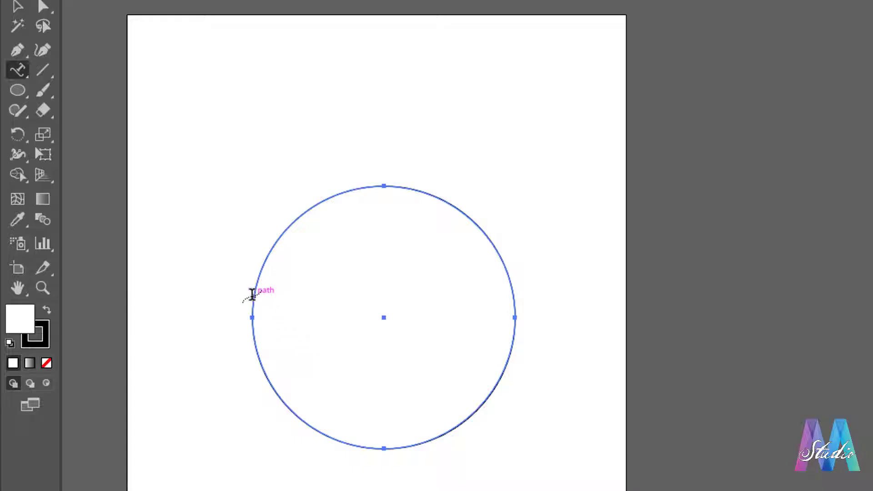
{"action": "left_click", "coordinate": [252, 295]}
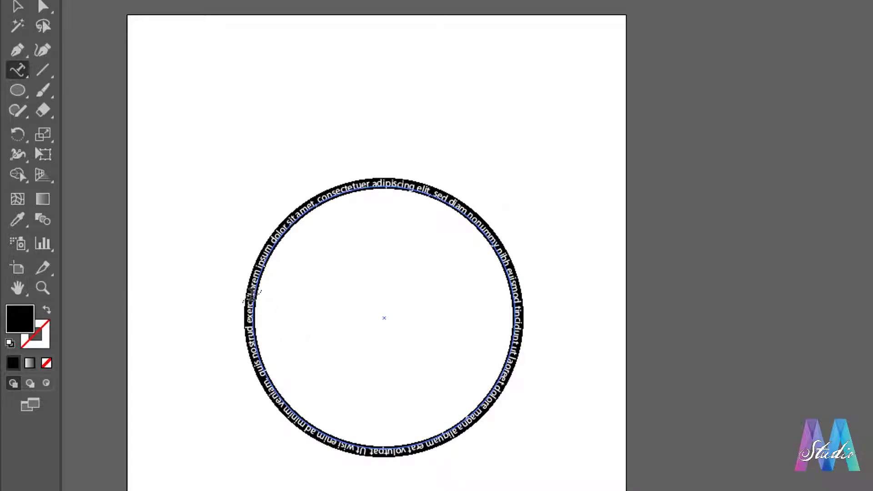
{"action": "type", "text": "STUDENT PR"}
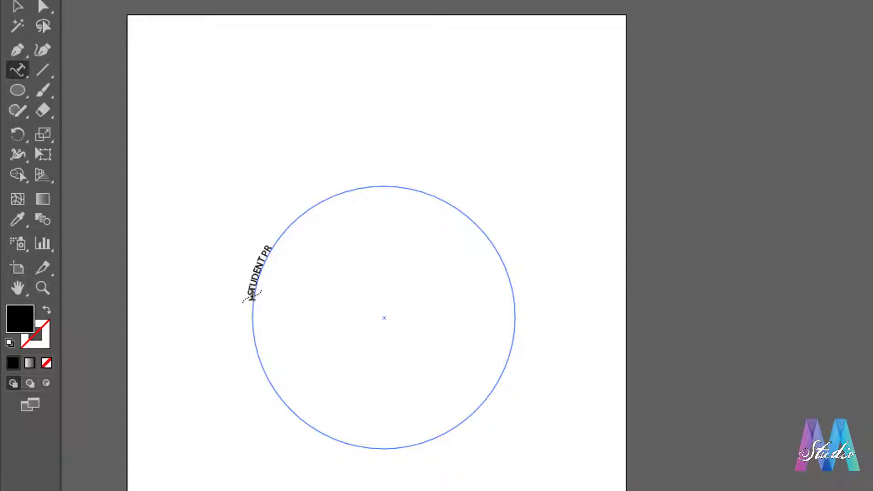
{"action": "type", "text": "OJECT"}
Select all the STUDENT PROJECT text and enlarge it four size steps to span the top arc.
{"action": "key", "text": "ctrl+a"}
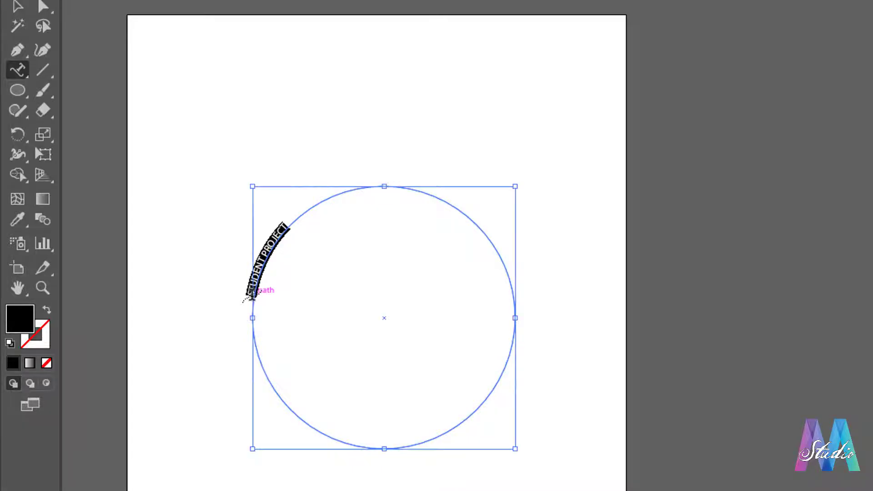
{"action": "key", "text": "ctrl+shift+period"}
{"action": "key", "text": "ctrl+shift+period"}
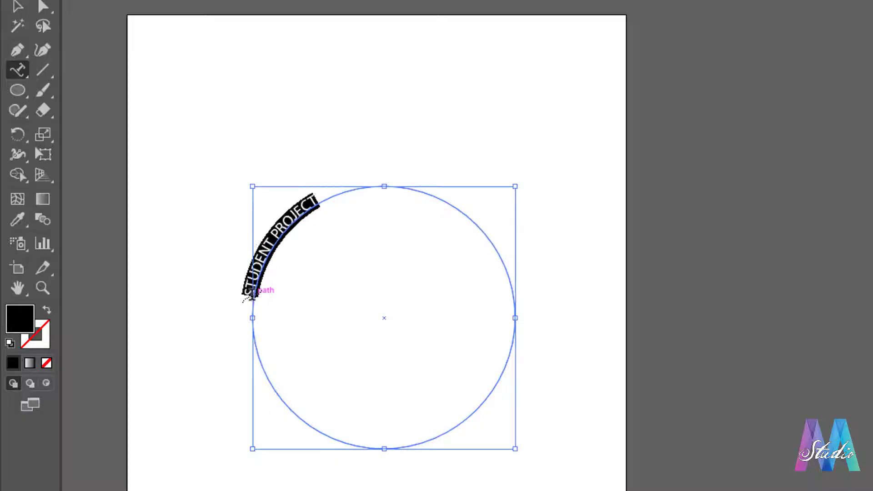
{"action": "key", "text": "ctrl+shift+period"}
{"action": "key", "text": "ctrl+shift+period"}
{"action": "key", "text": "ctrl+shift+period"}
{"action": "key", "text": "ctrl+shift+period"}
{"action": "key", "text": "ctrl+shift+period"}
{"action": "key", "text": "ctrl+shift+period"}
{"action": "key", "text": "ctrl+shift+period"}
{"action": "key", "text": "ctrl+shift+period"}
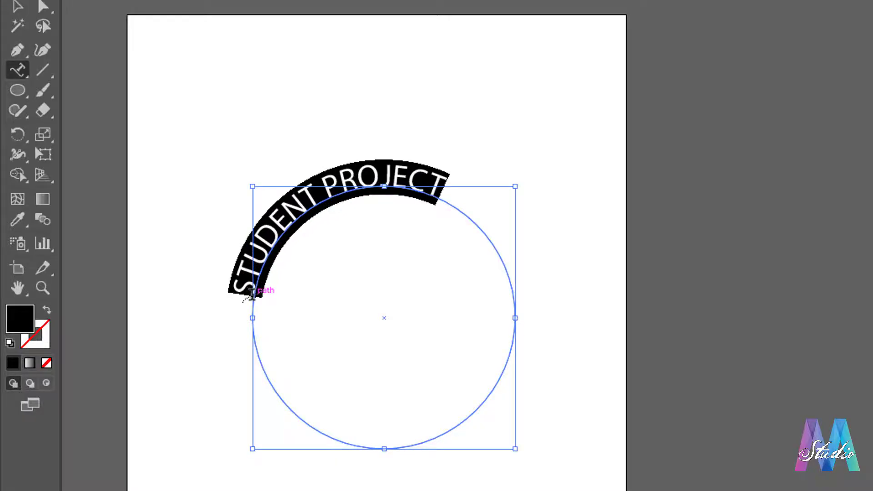
{"action": "key", "text": "ctrl+shift+period"}
{"action": "key", "text": "ctrl+shift+period"}
{"action": "key", "text": "ctrl+shift+period"}
{"action": "key", "text": "ctrl+shift+period"}
{"action": "key", "text": "ctrl+shift+period"}
{"action": "key", "text": "ctrl+shift+period"}
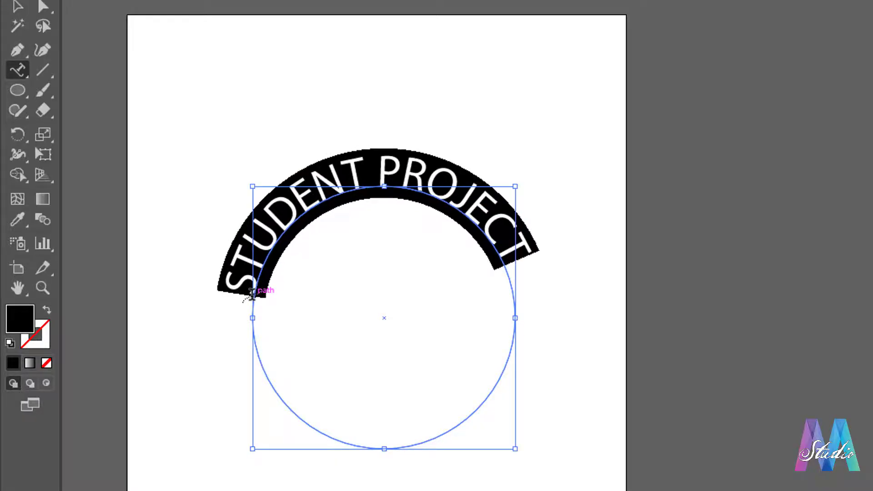
{"action": "key", "text": "ctrl+shift+period"}
{"action": "key", "text": "ctrl+shift+period"}
{"action": "key", "text": "ctrl+shift+period"}
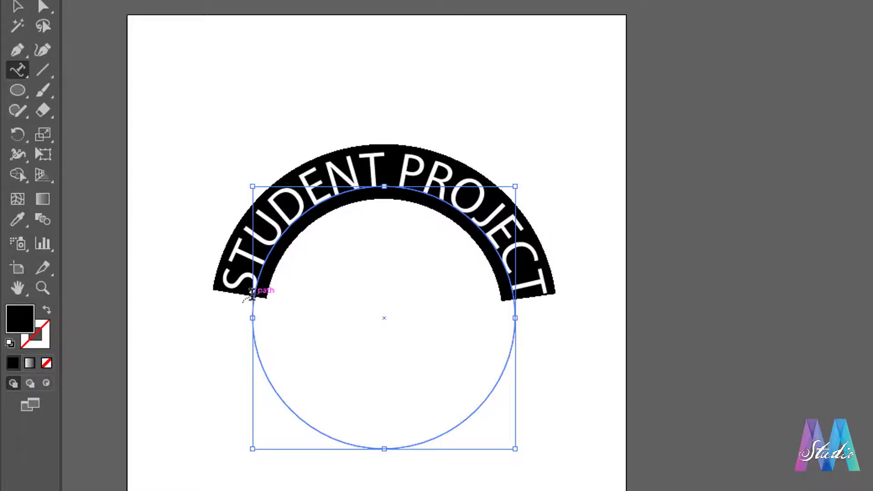
{"action": "left_click", "coordinate": [253, 293]}
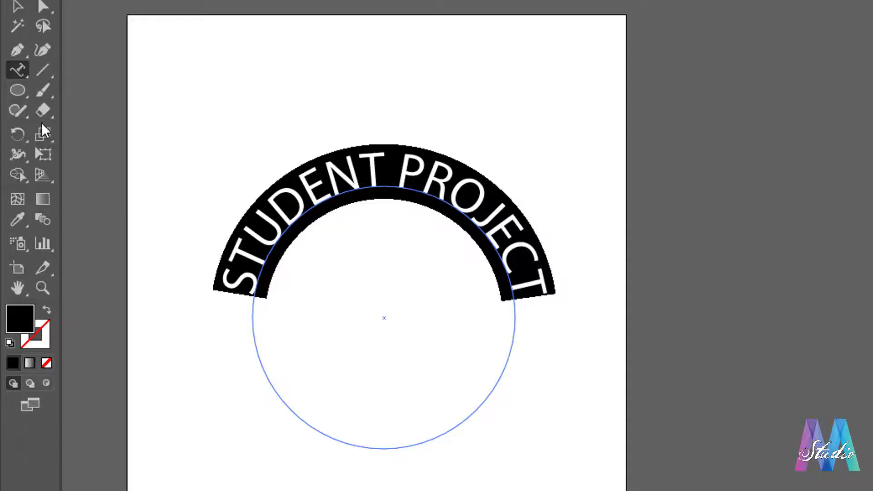
Alt-drag a duplicate of the circle carrying the arched STUDENT PROJECT text.
{"action": "left_click", "coordinate": [23, 13]}
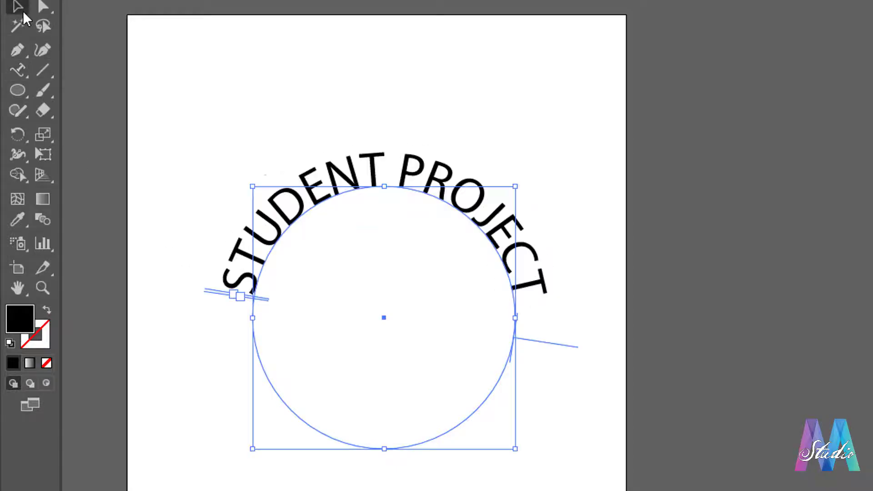
{"action": "left_click", "coordinate": [555, 385]}
{"action": "left_click", "coordinate": [445, 193]}
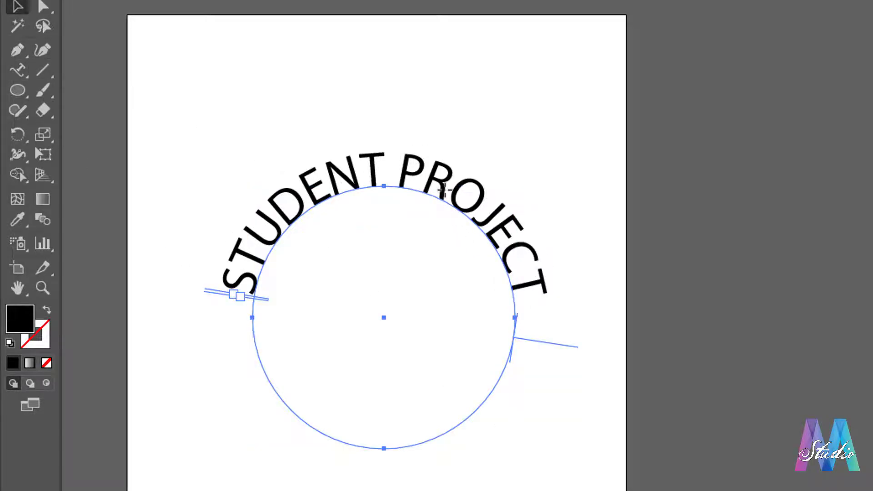
{"action": "mouse_move", "coordinate": [445, 191]}
{"action": "left_mouse_down"}
{"action": "mouse_move", "coordinate": [572, 275]}
{"action": "mouse_move", "coordinate": [262, 332]}
{"action": "left_mouse_up"}
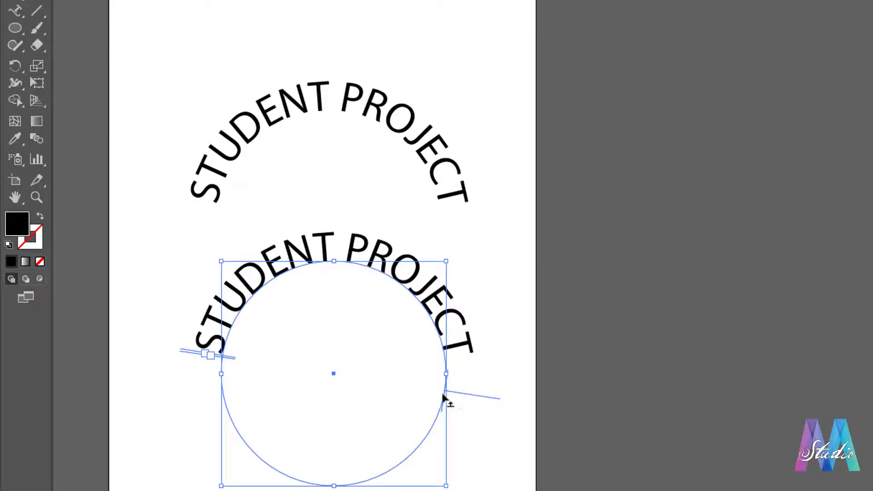
Flip the copied text to the circle's inner bottom and replace its wording with 'Nepal'.
{"action": "left_click_drag", "start_coordinate": [473, 399], "coordinate": [427, 397]}
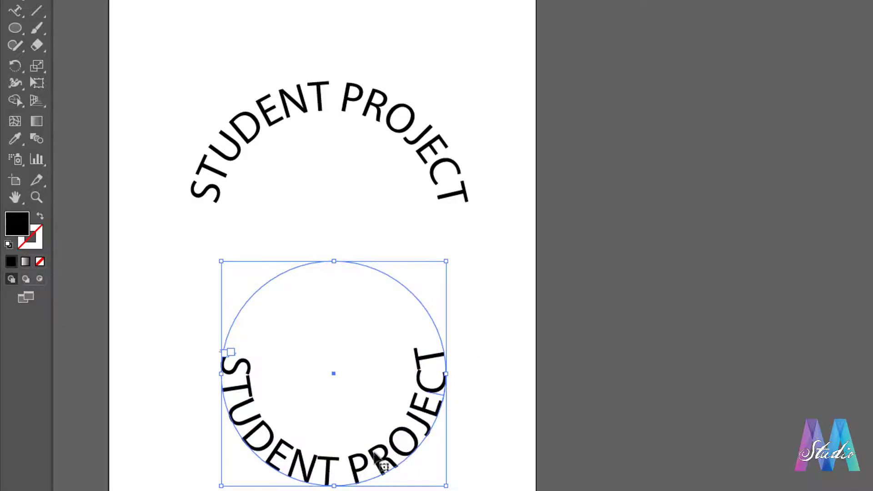
{"action": "left_click", "coordinate": [14, 16]}
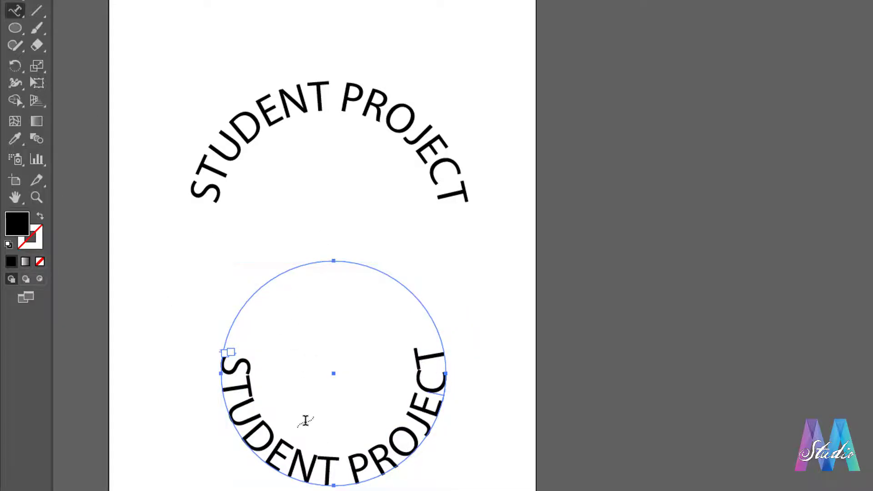
{"action": "double_click", "coordinate": [282, 455]}
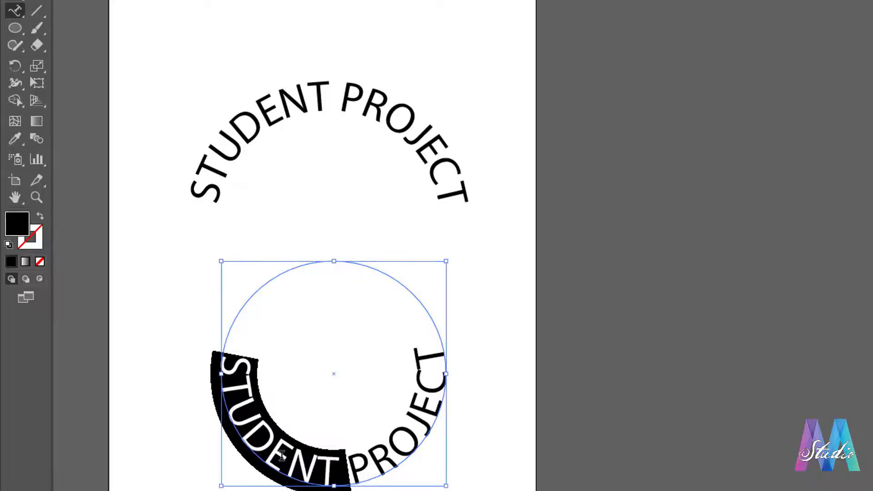
{"action": "key", "text": "ctrl+a"}
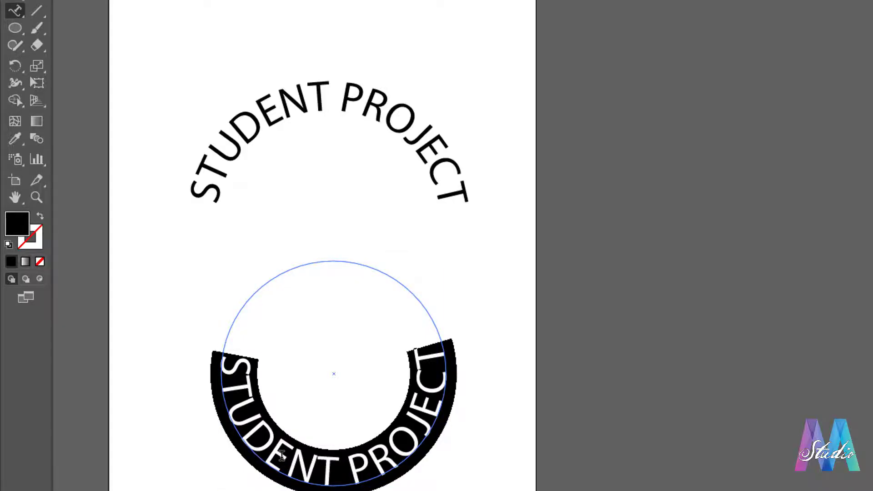
{"action": "type", "text": "Nepal"}
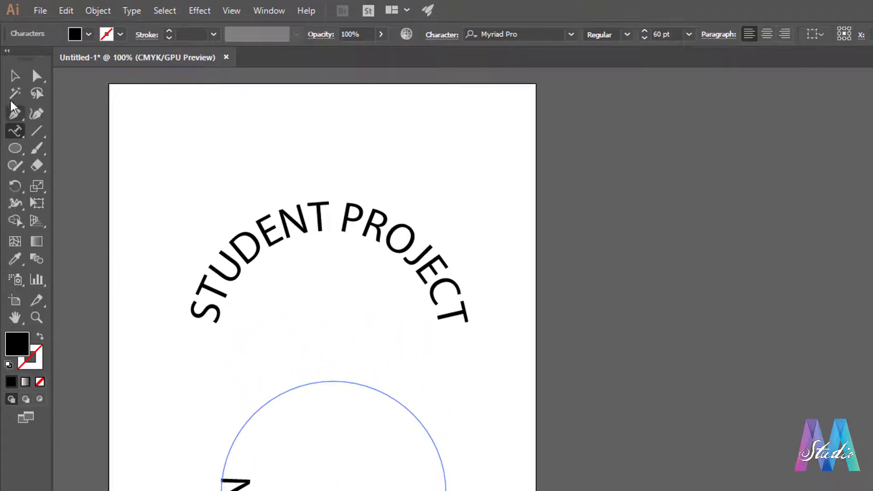
{"action": "left_click", "coordinate": [20, 75]}
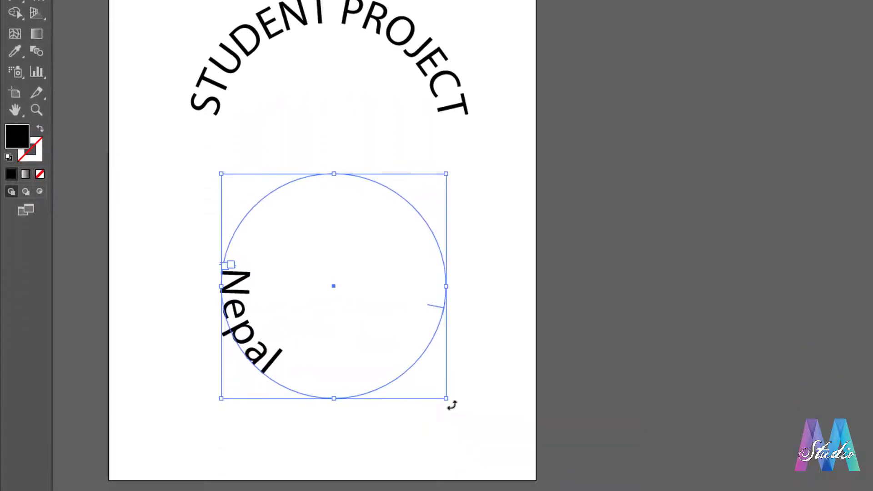
Rotate and move the Nepal circle so Nepal sits level beneath the STUDENT PROJECT arch.
{"action": "mouse_move", "coordinate": [450, 403]}
{"action": "left_mouse_down"}
{"action": "mouse_move", "coordinate": [478, 379]}
{"action": "mouse_move", "coordinate": [509, 253]}
{"action": "left_mouse_up"}
{"action": "scroll", "coordinate": [355, 409], "scroll_direction": "up", "scroll_amount": 3}
{"action": "mouse_move", "coordinate": [351, 446]}
{"action": "left_mouse_down"}
{"action": "mouse_move", "coordinate": [346, 291]}
{"action": "mouse_move", "coordinate": [351, 297]}
{"action": "left_mouse_up"}
{"action": "left_click", "coordinate": [352, 349]}
{"action": "left_click", "coordinate": [347, 311]}
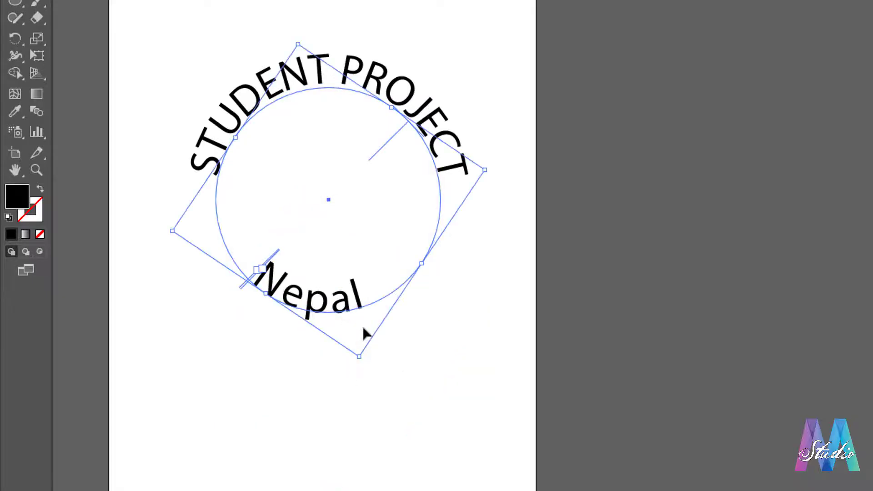
{"action": "left_click_drag", "start_coordinate": [364, 360], "coordinate": [391, 358]}
{"action": "left_click", "coordinate": [80, 144]}
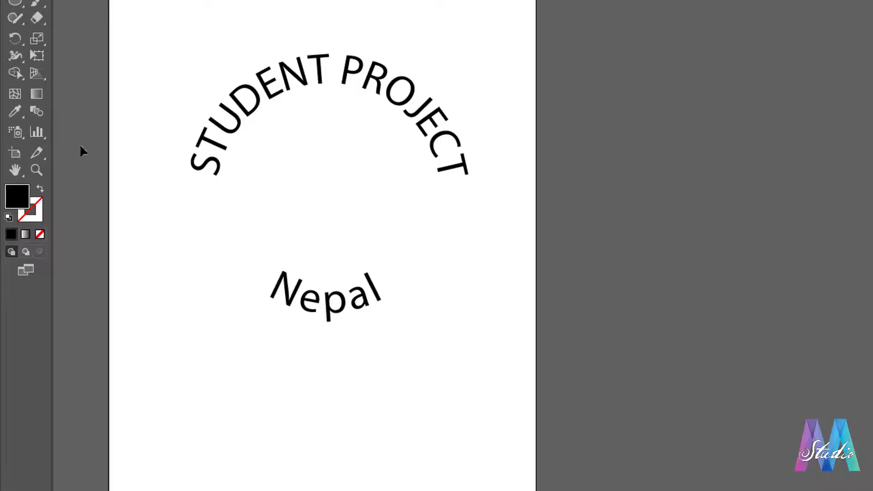
Draw a smaller circle from the badge centre and make it an outline with no fill.
{"action": "left_click", "coordinate": [18, 3]}
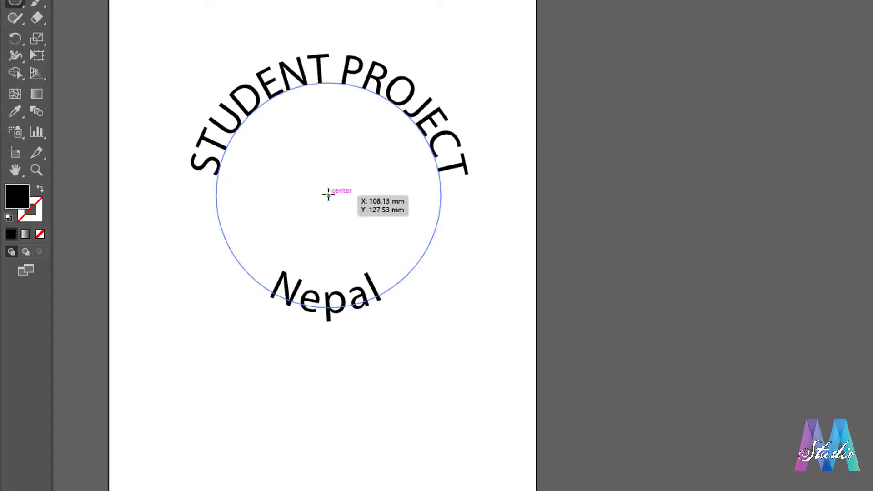
{"action": "left_click_drag", "start_coordinate": [329, 194], "coordinate": [414, 261]}
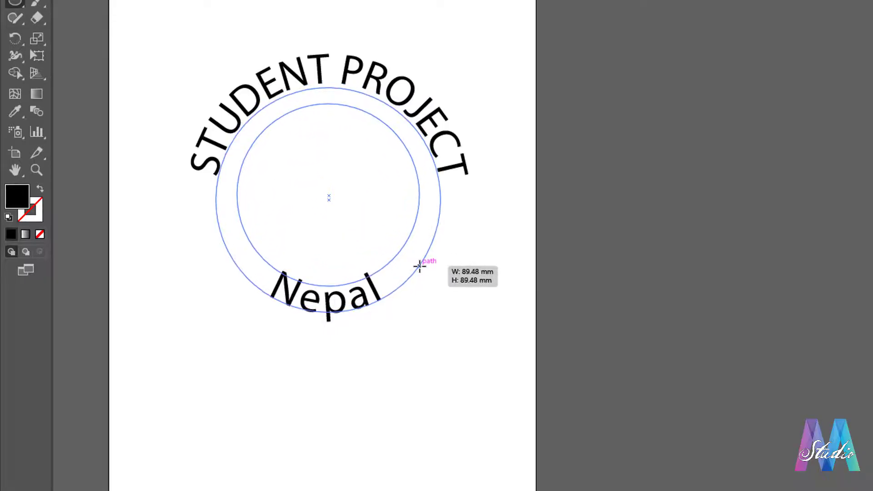
{"action": "left_click_drag", "start_coordinate": [414, 261], "coordinate": [419, 263]}
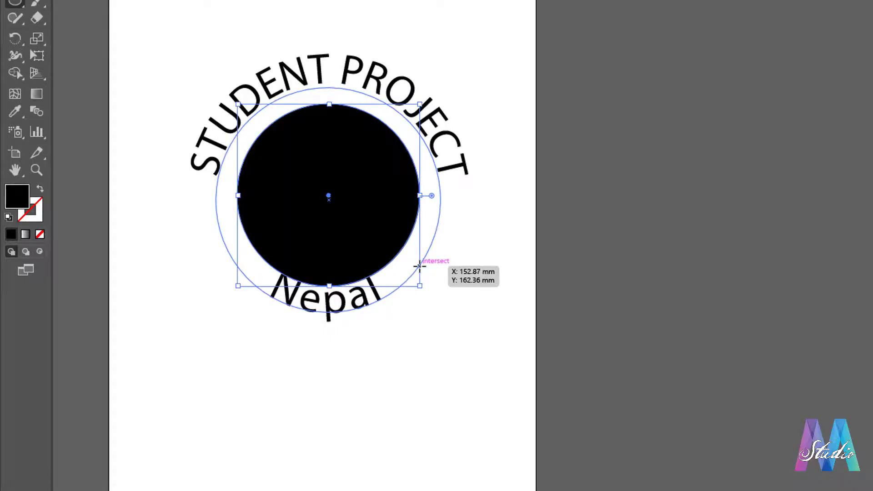
{"action": "left_click", "coordinate": [40, 190]}
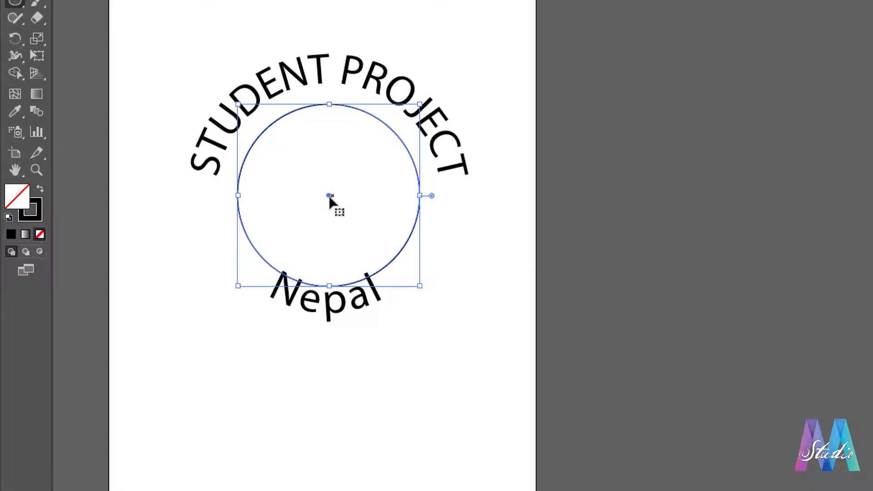
{"action": "key", "text": "Return"}
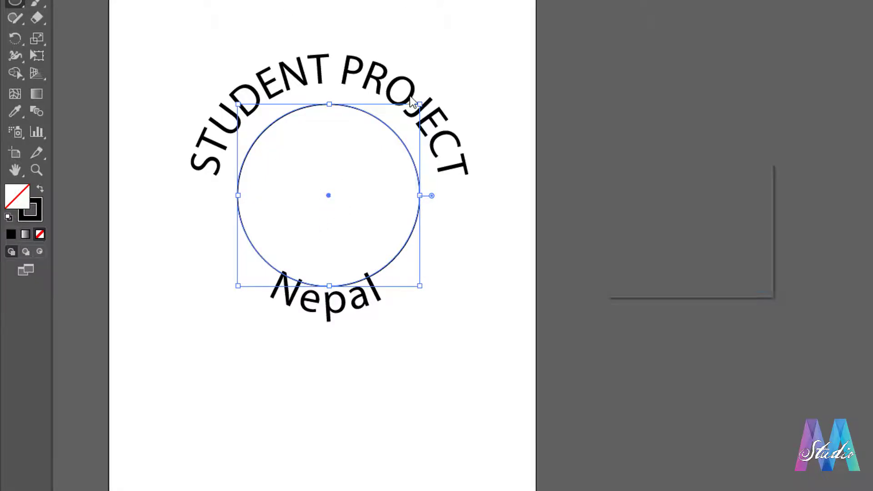
{"action": "left_click", "coordinate": [727, 262]}
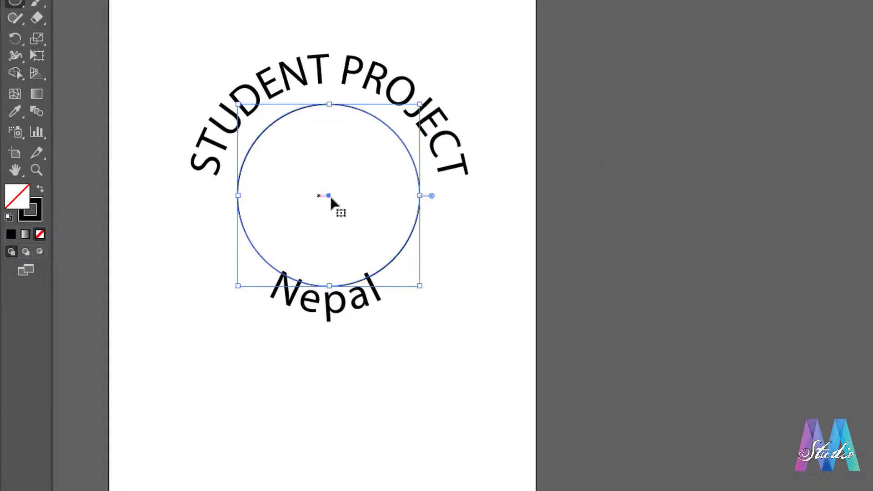
Draw a larger circle, centre it on the badge and scale it to enclose both text arcs.
{"action": "left_click_drag", "start_coordinate": [333, 193], "coordinate": [330, 204]}
{"action": "mouse_move", "coordinate": [585, 102]}
{"action": "left_mouse_down"}
{"action": "mouse_move", "coordinate": [872, 397]}
{"action": "mouse_move", "coordinate": [872, 389]}
{"action": "left_mouse_up"}
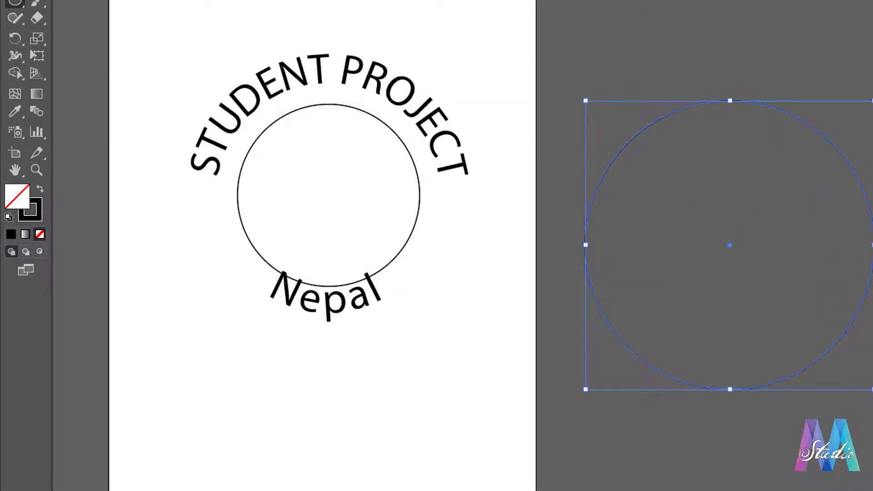
{"action": "mouse_move", "coordinate": [654, 120]}
{"action": "left_mouse_down"}
{"action": "mouse_move", "coordinate": [231, 77]}
{"action": "mouse_move", "coordinate": [235, 54]}
{"action": "left_mouse_up"}
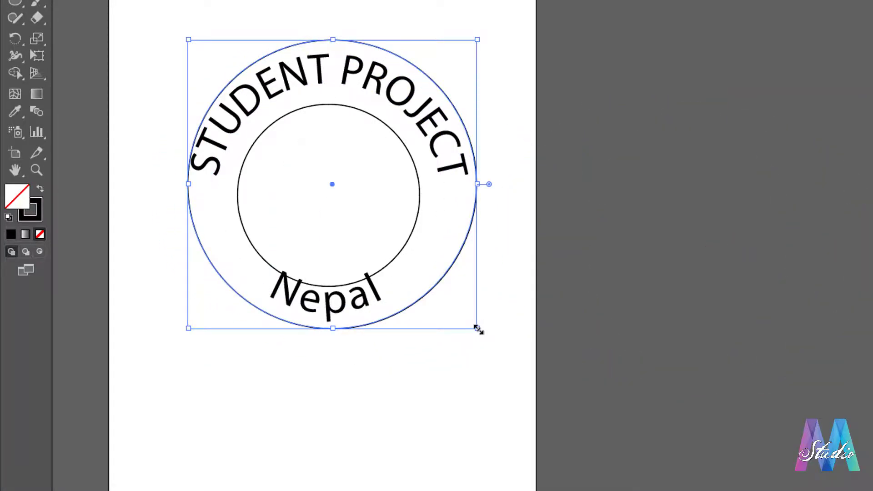
{"action": "left_click_drag", "start_coordinate": [478, 328], "coordinate": [486, 339]}
{"action": "left_click_drag", "start_coordinate": [440, 450], "coordinate": [435, 454]}
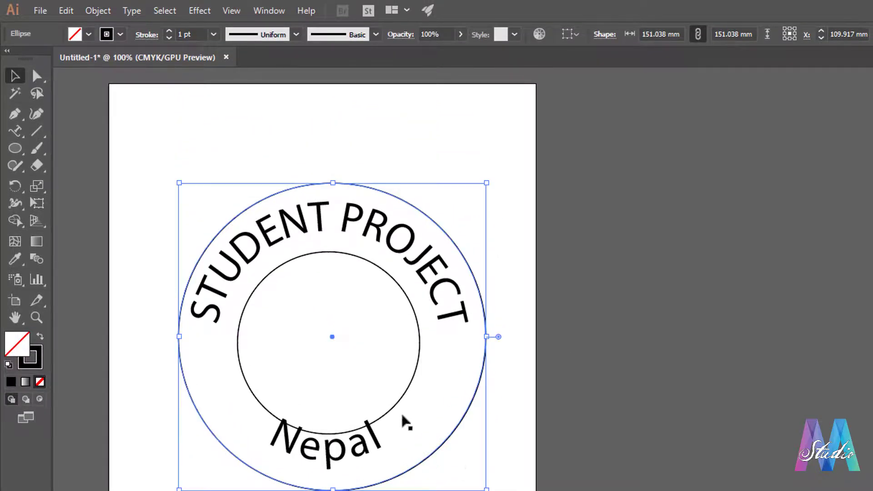
Horizontally centre the inner and outer circles on each other.
{"action": "left_click", "coordinate": [392, 280]}
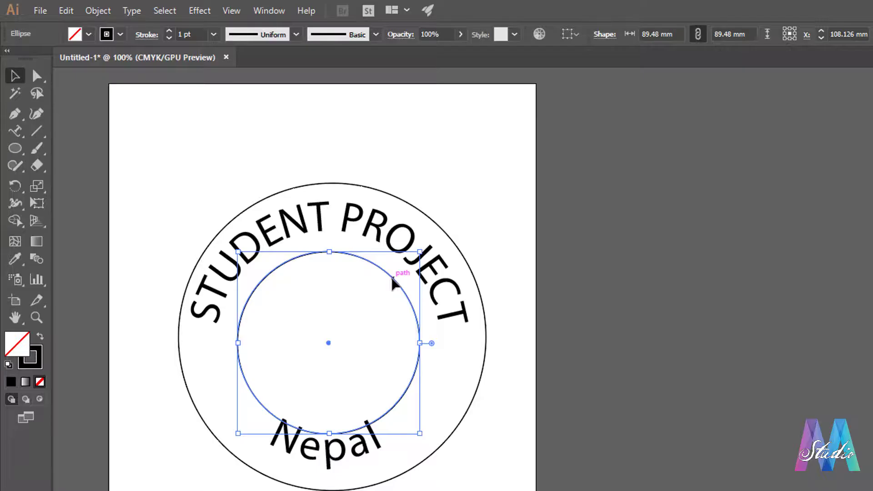
{"action": "left_click", "coordinate": [443, 232], "text": "shift"}
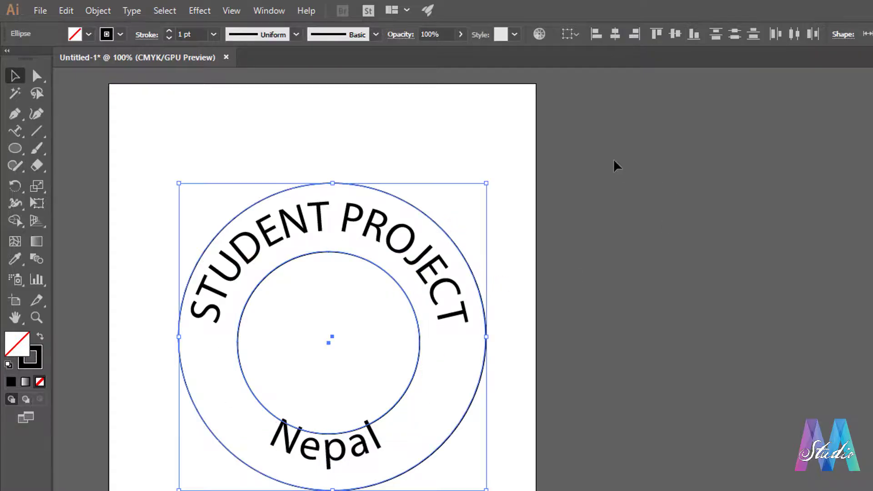
{"action": "left_click", "coordinate": [620, 36]}
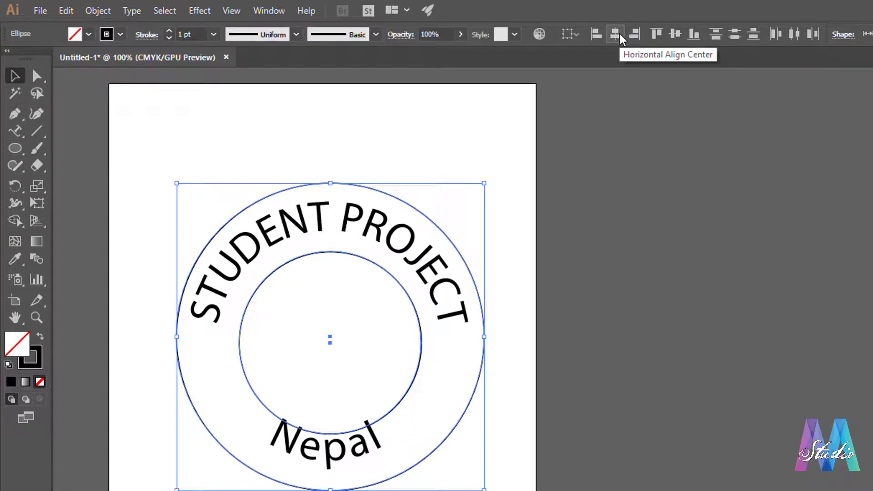
{"action": "left_click", "coordinate": [425, 190]}
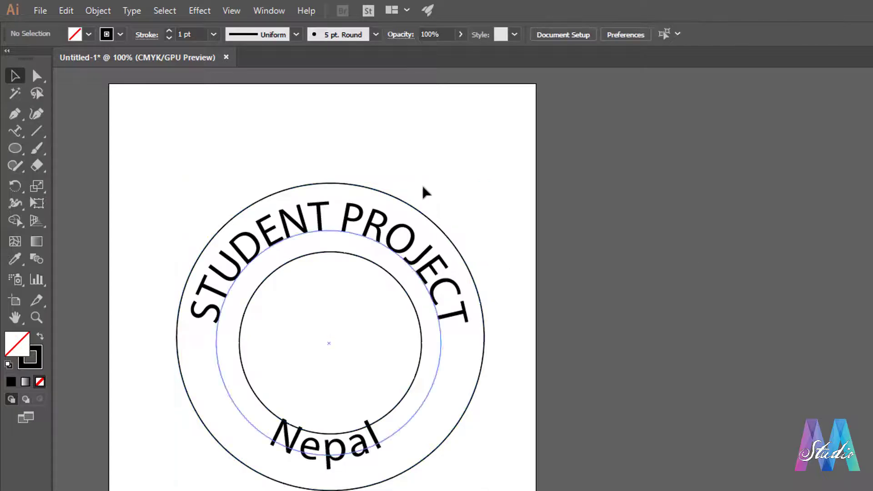
Nudge the STUDENT PROJECT text with the arrow keys so it sits within the ring.
{"action": "left_click", "coordinate": [391, 236]}
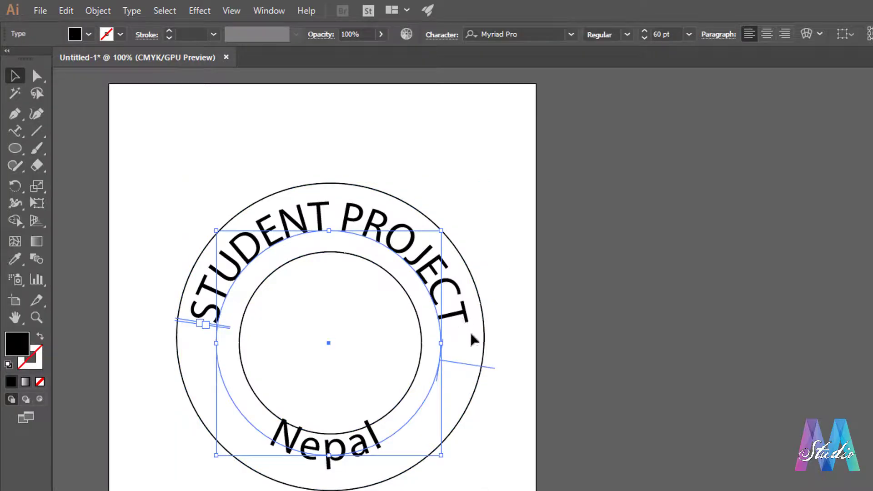
{"action": "key", "text": "Up"}
{"action": "key", "text": "Up"}
{"action": "key", "text": "Up"}
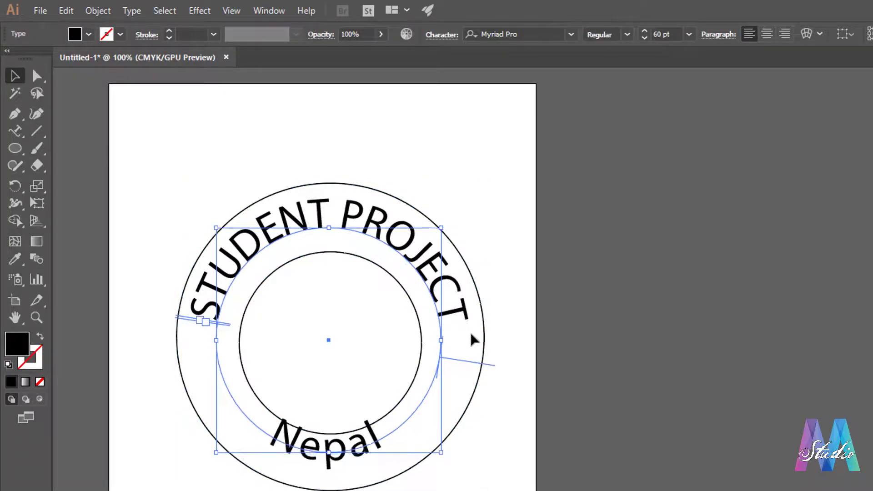
{"action": "key", "text": "Right"}
{"action": "key", "text": "Right"}
{"action": "key", "text": "Right"}
{"action": "key", "text": "Right"}
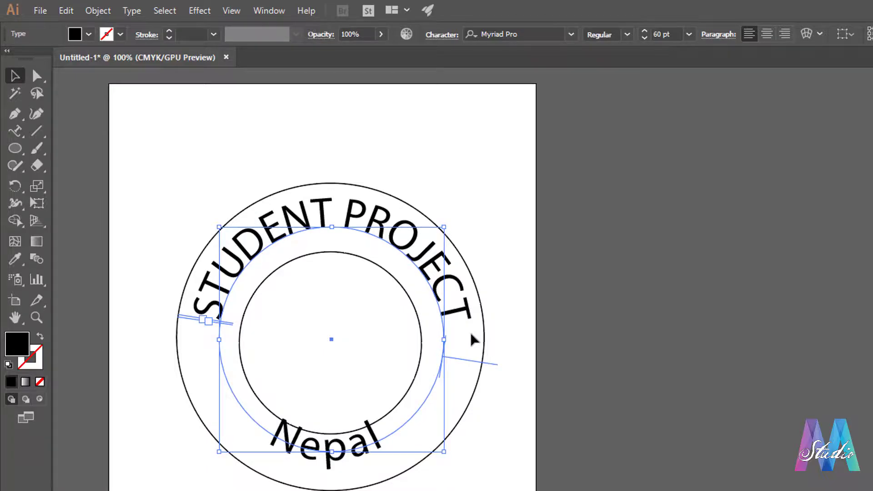
{"action": "key", "text": "Down"}
{"action": "key", "text": "Down"}
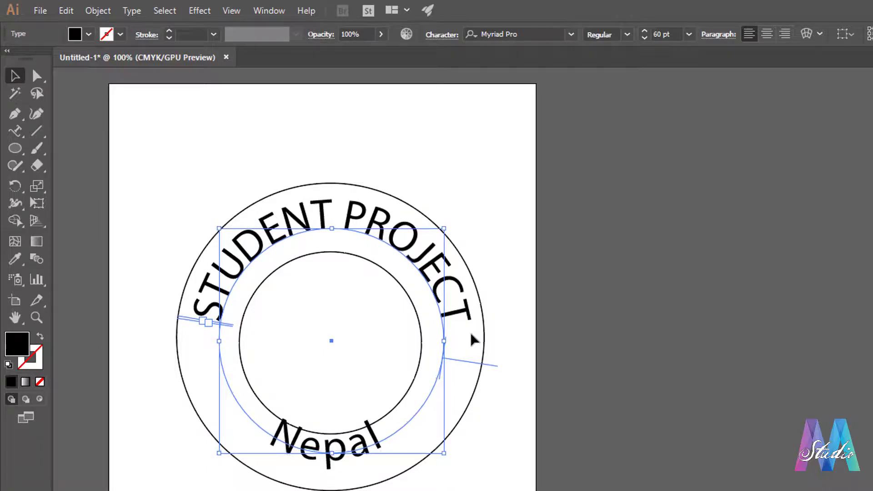
{"action": "key", "text": "Left"}
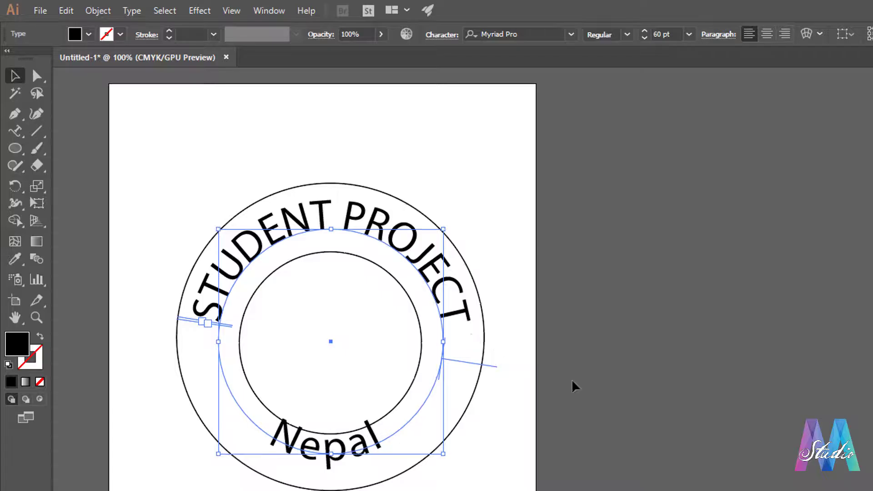
{"action": "left_click", "coordinate": [500, 423]}
Rotate the Nepal text to centre it at the ring's bottom, then show the rulers.
{"action": "left_click", "coordinate": [357, 453]}
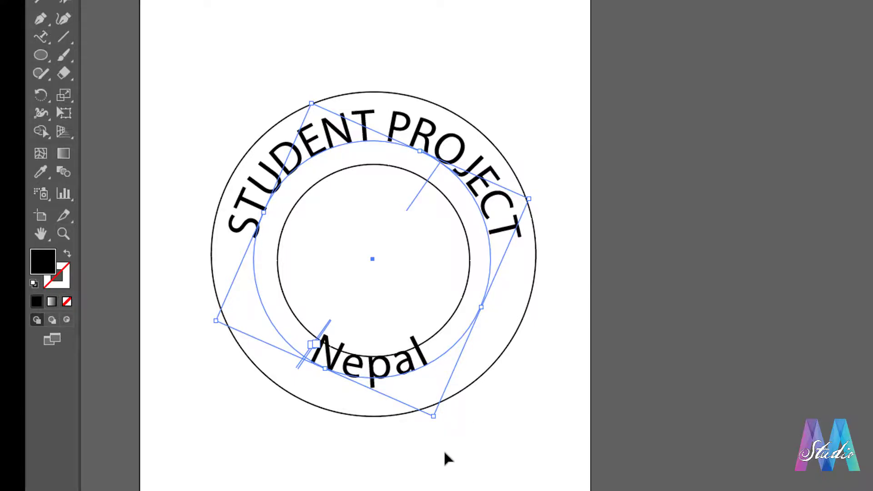
{"action": "mouse_move", "coordinate": [432, 423]}
{"action": "left_mouse_down"}
{"action": "mouse_move", "coordinate": [471, 436]}
{"action": "mouse_move", "coordinate": [468, 460]}
{"action": "left_mouse_up"}
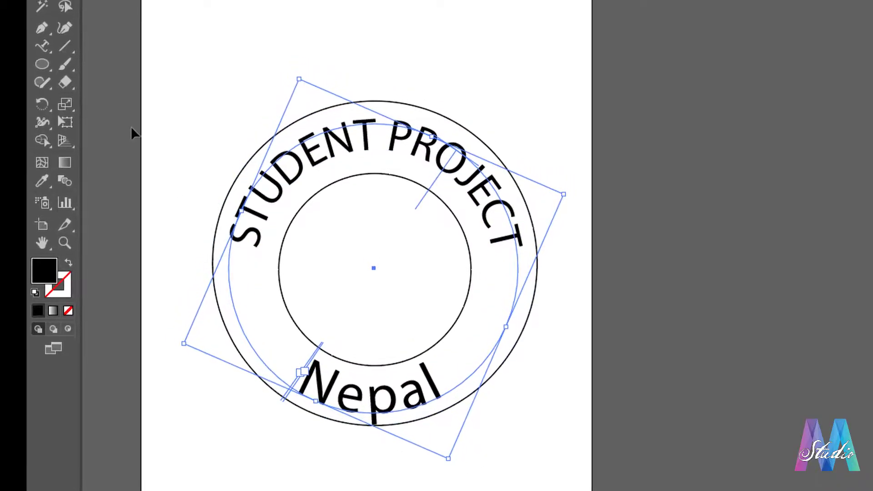
{"action": "left_click", "coordinate": [697, 269]}
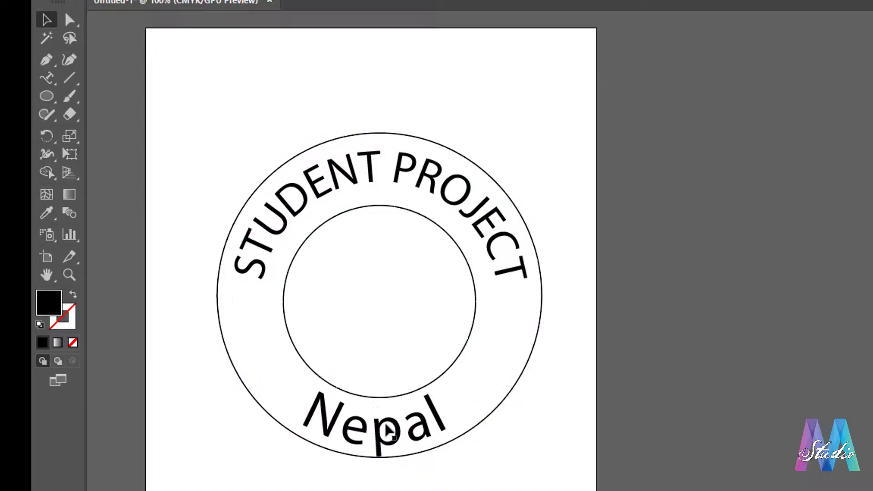
{"action": "left_click", "coordinate": [386, 437]}
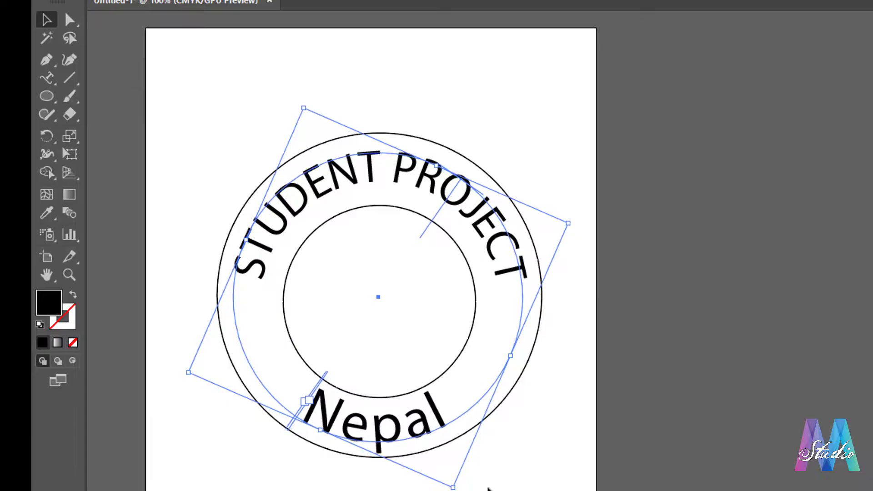
{"action": "left_click", "coordinate": [637, 359]}
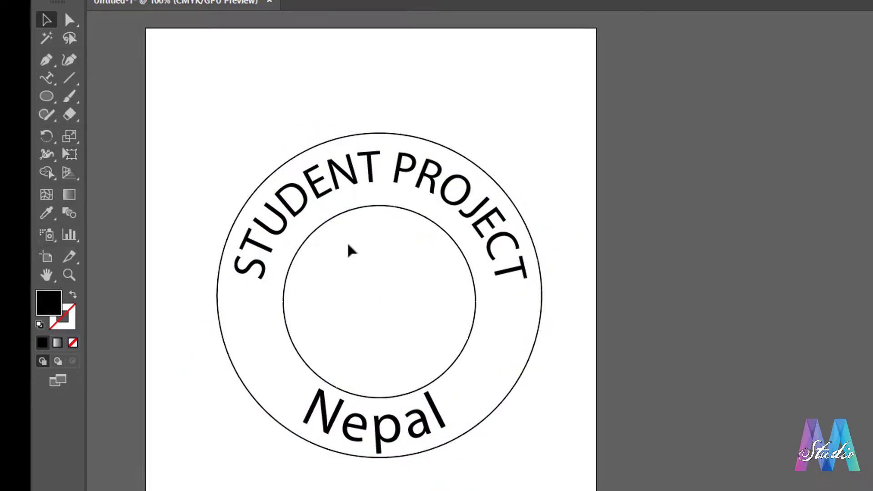
{"action": "key", "text": "ctrl+r"}
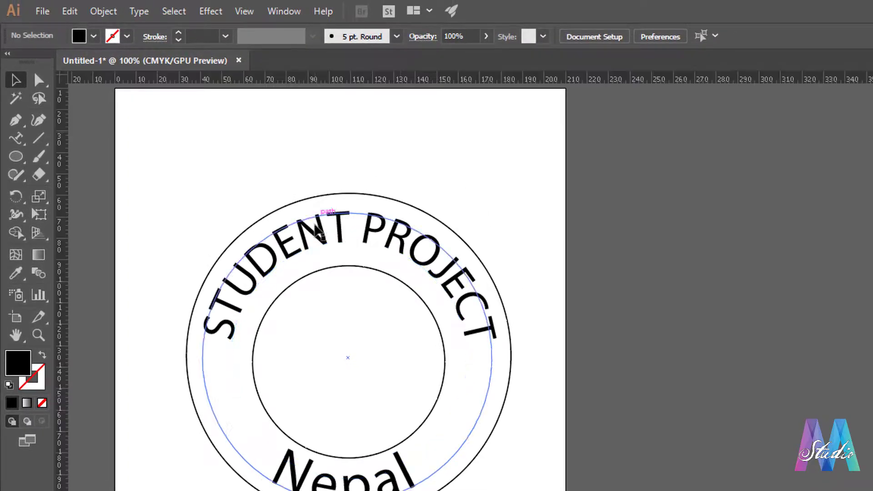
Place a horizontal guide from the top ruler across the badge's middle and check the text against it.
{"action": "left_click_drag", "start_coordinate": [499, 80], "coordinate": [498, 350]}
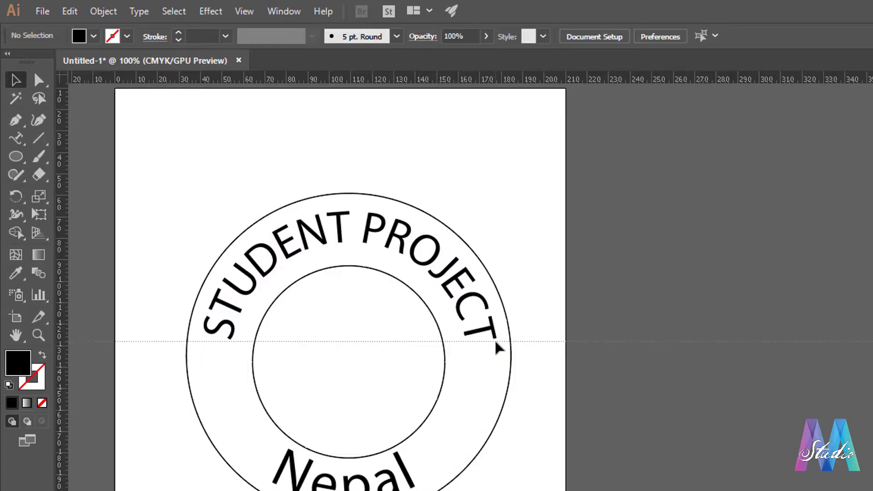
{"action": "left_click_drag", "start_coordinate": [497, 350], "coordinate": [500, 342]}
{"action": "left_click", "coordinate": [490, 376]}
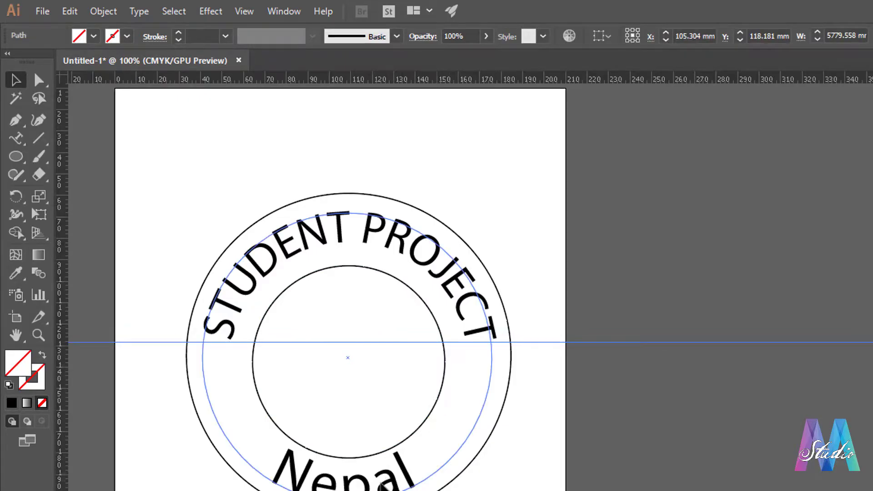
{"action": "left_click", "coordinate": [276, 462]}
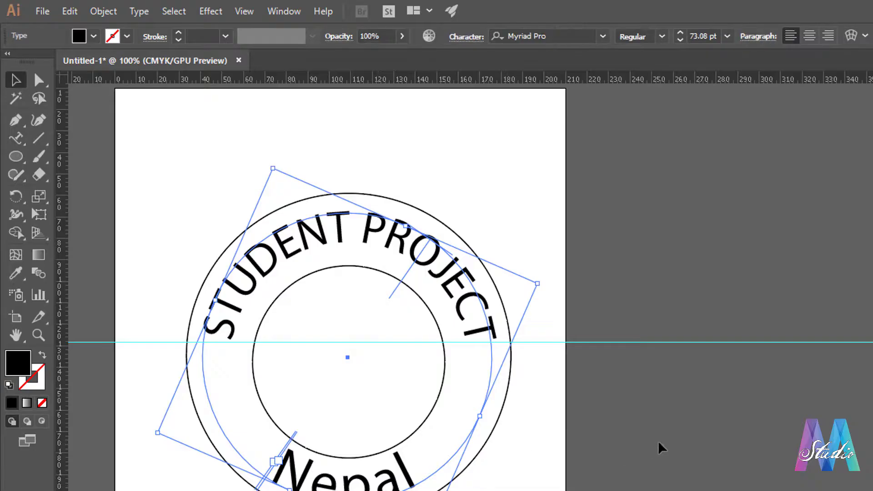
{"action": "left_click", "coordinate": [512, 439]}
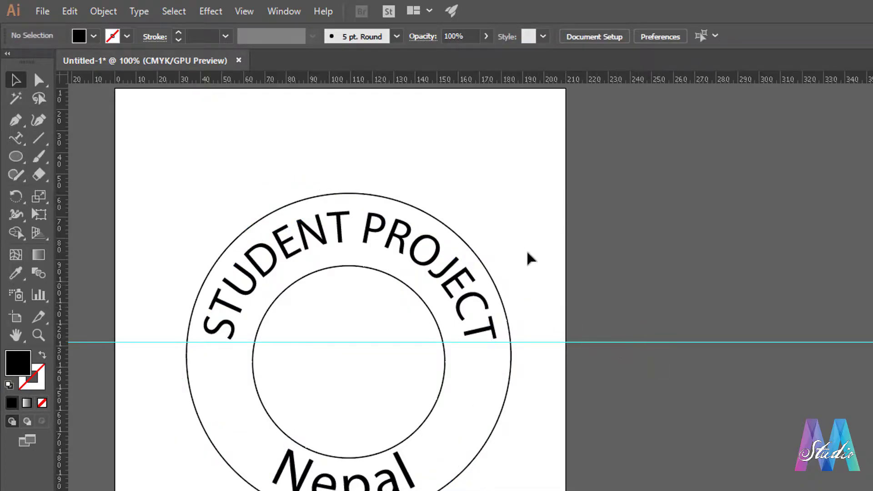
{"action": "left_click", "coordinate": [284, 12]}
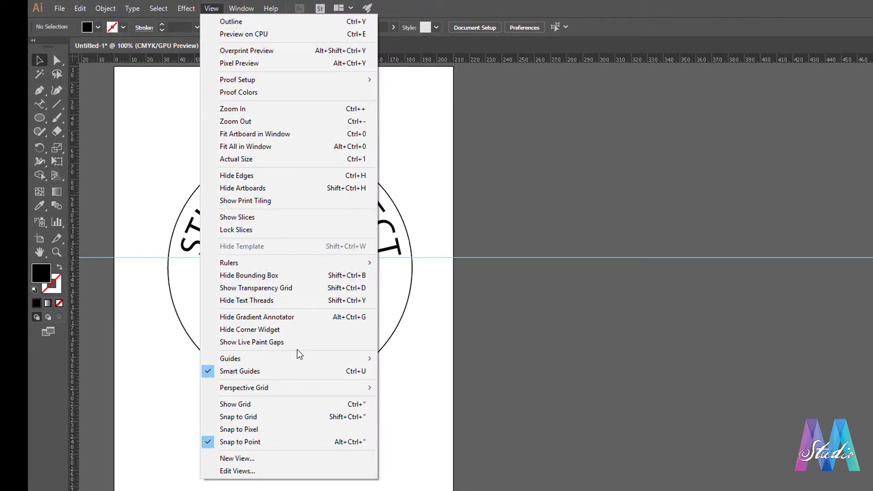
Clear the horizontal guide from the artboard with View > Guides > Clear Guides.
{"action": "mouse_move", "coordinate": [230, 358]}
{"action": "left_click", "coordinate": [434, 411]}
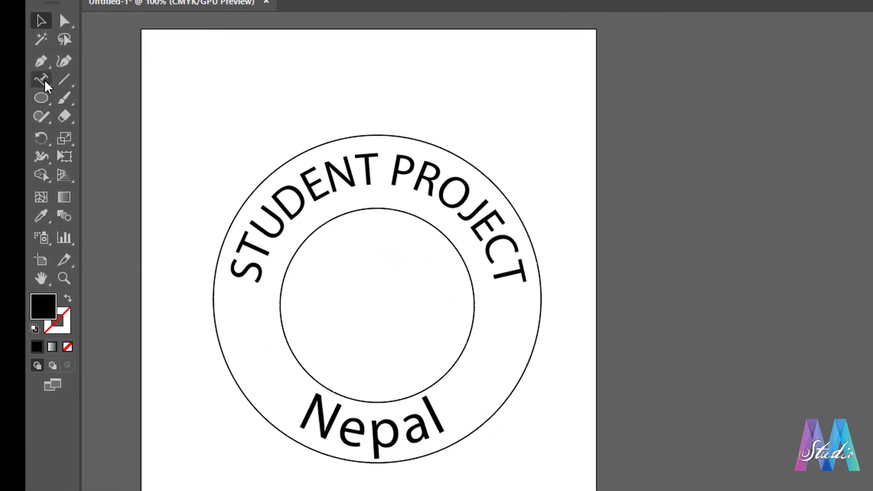
Draw a small star on the left side of the ring, between the two text arcs.
{"action": "left_click", "coordinate": [42, 100]}
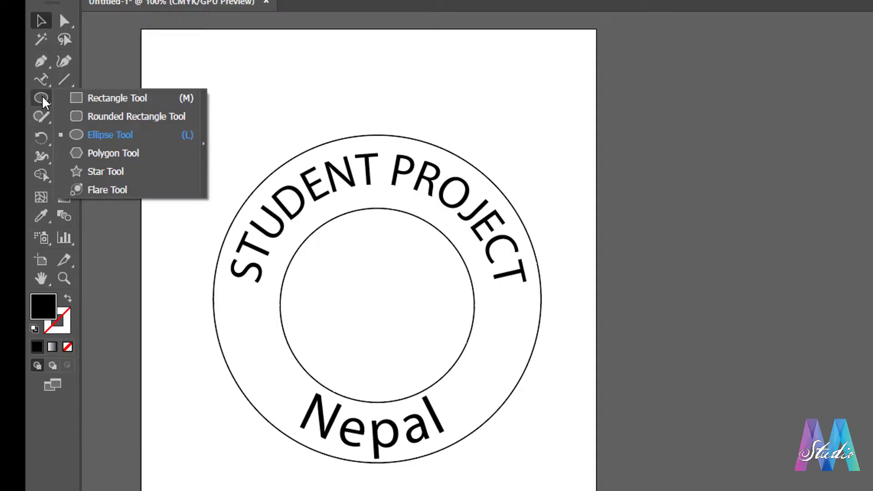
{"action": "left_click", "coordinate": [119, 175]}
{"action": "left_click_drag", "start_coordinate": [239, 316], "coordinate": [250, 327]}
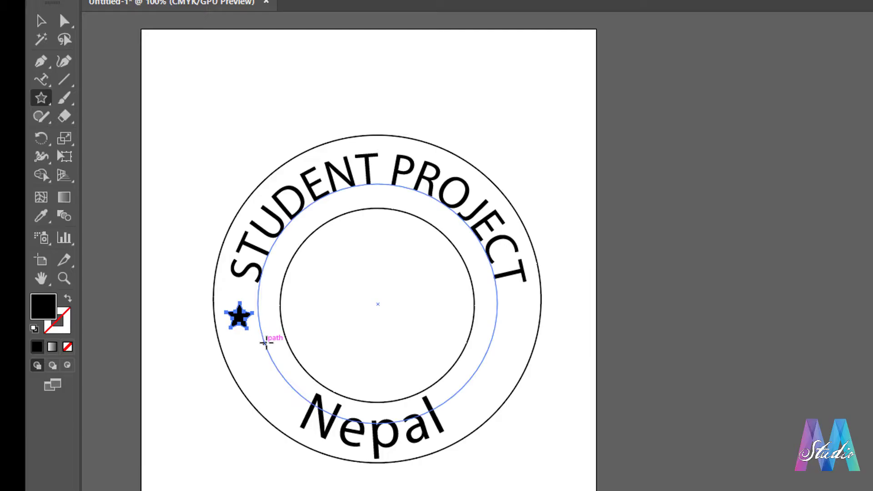
{"action": "key", "text": "Right"}
{"action": "key", "text": "Right"}
{"action": "key", "text": "Right"}
{"action": "key", "text": "Right"}
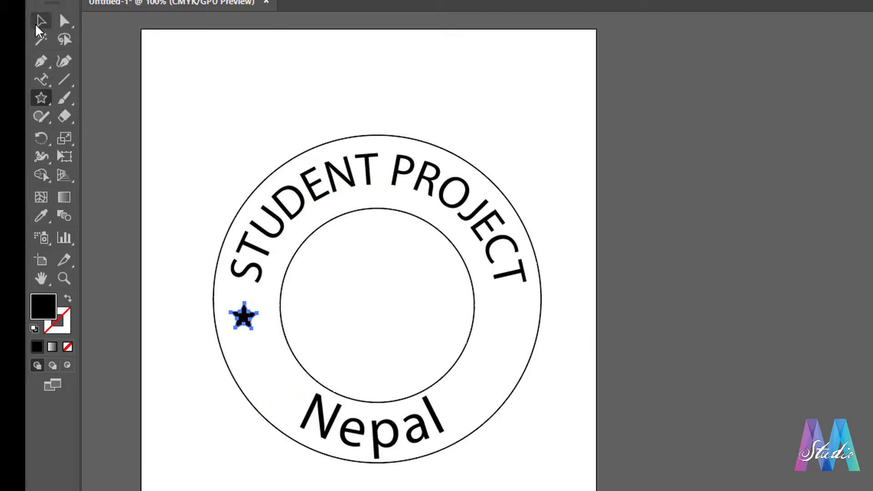
Alt-drag a copy of the star to the matching spot on the ring's right side.
{"action": "key", "text": "v"}
{"action": "left_click_drag", "start_coordinate": [245, 325], "coordinate": [511, 326]}
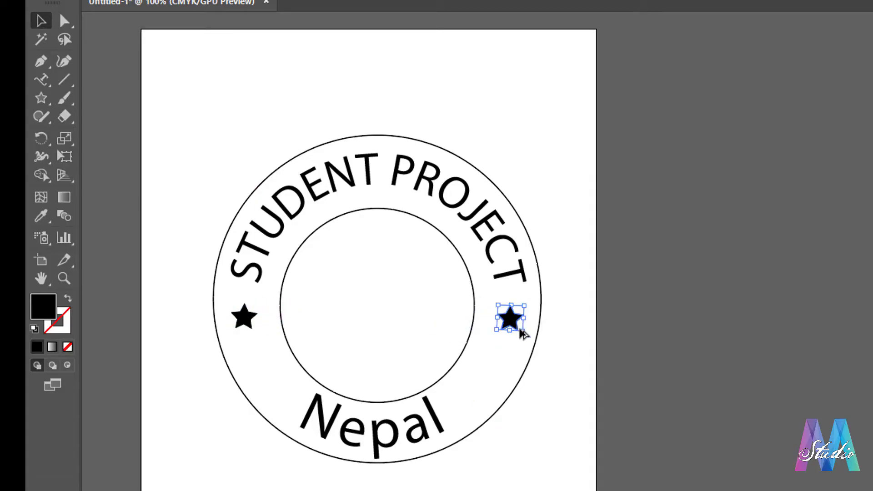
{"action": "left_click", "coordinate": [683, 315]}
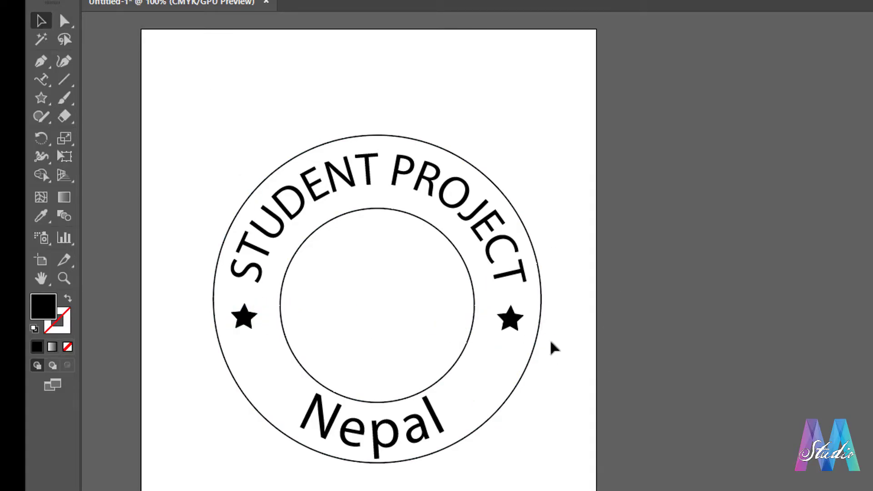